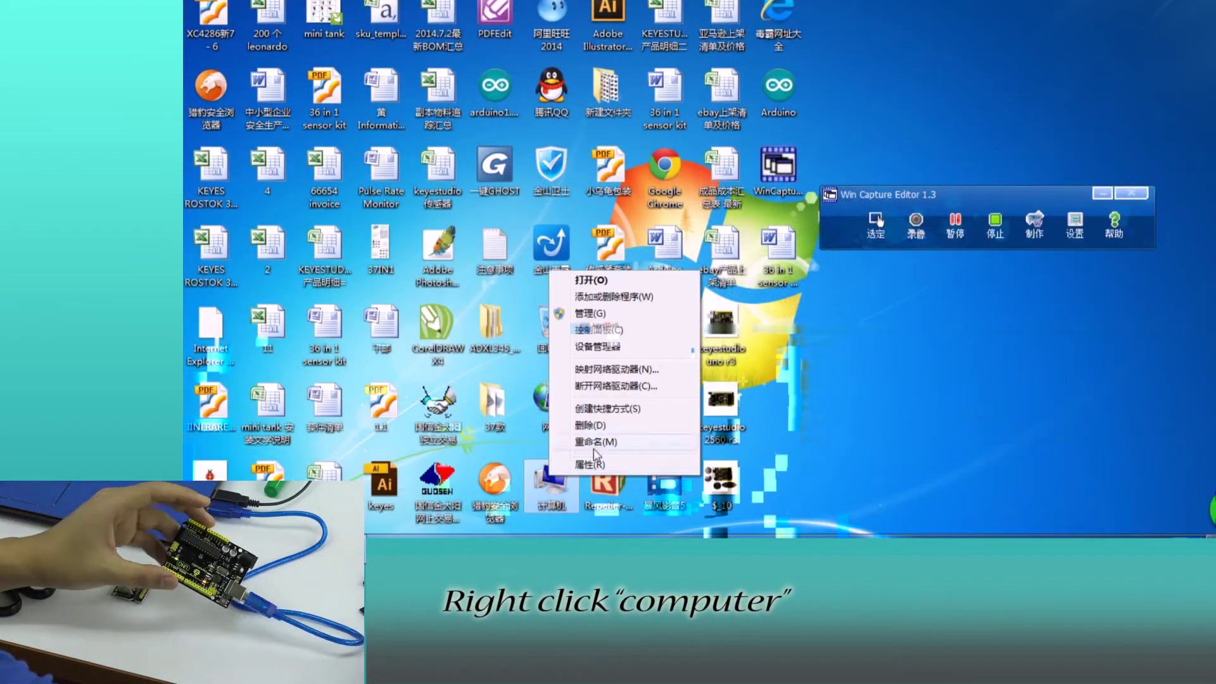
In Device Manager, expand Ports (COM & LPT) to confirm the Arduino UNO R3 on COM6.
click(595, 465)
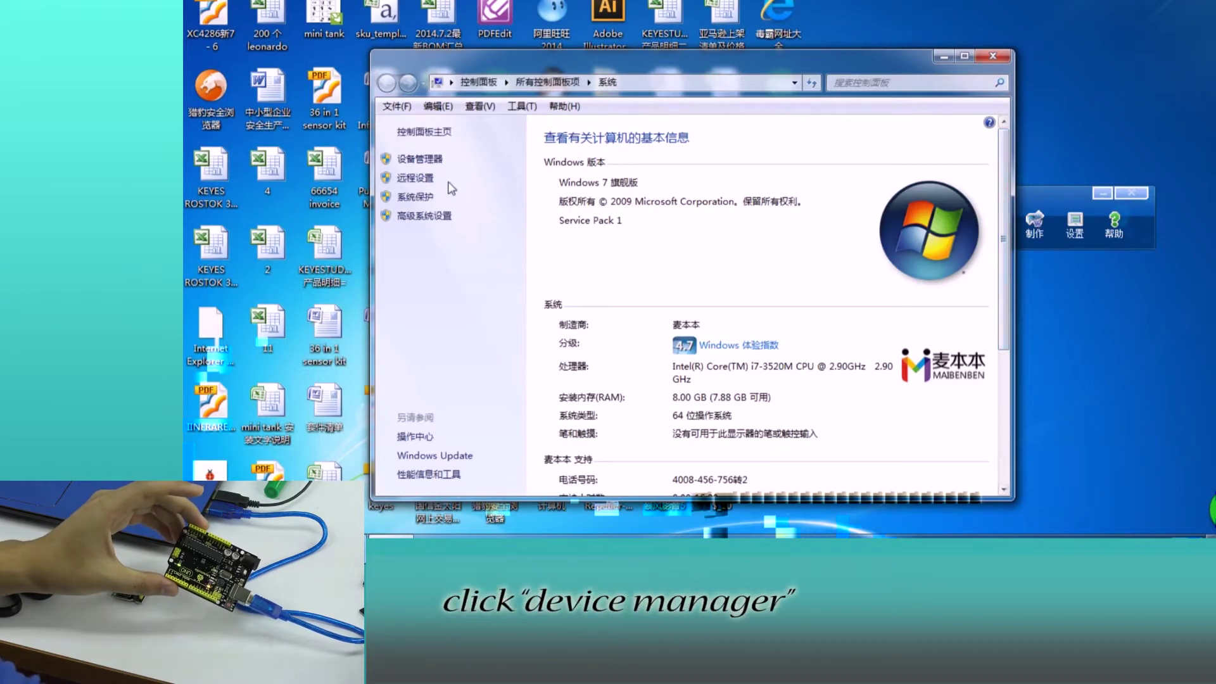
click(419, 160)
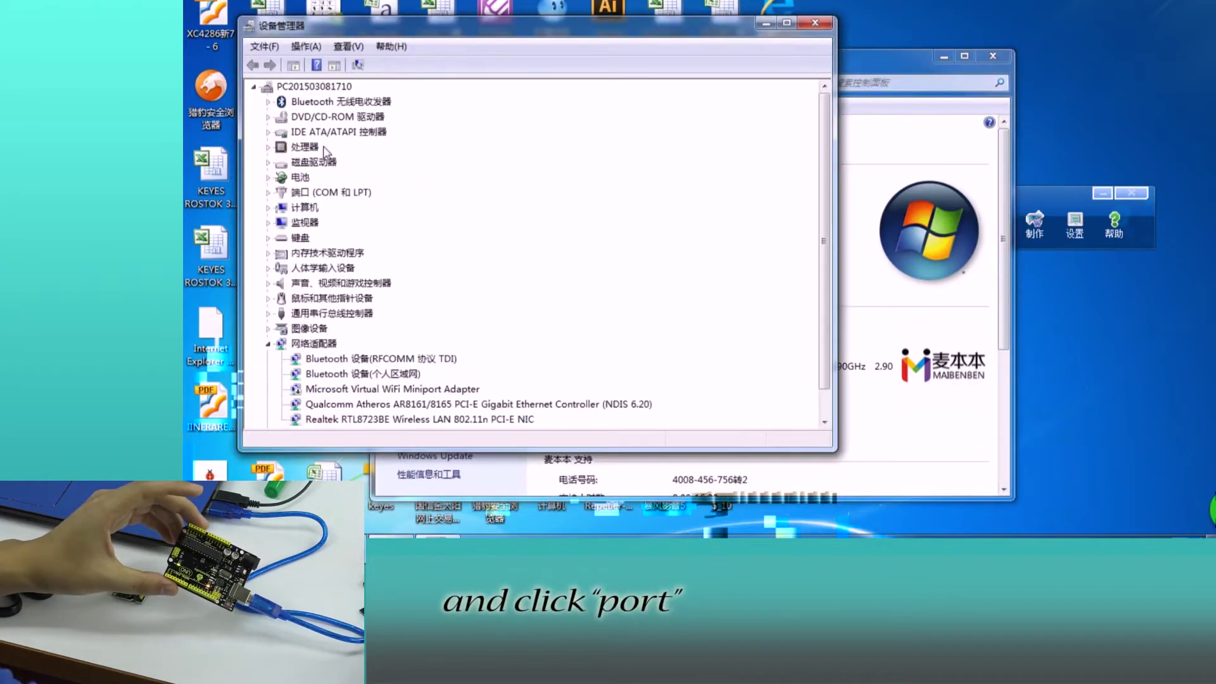
double_click(339, 193)
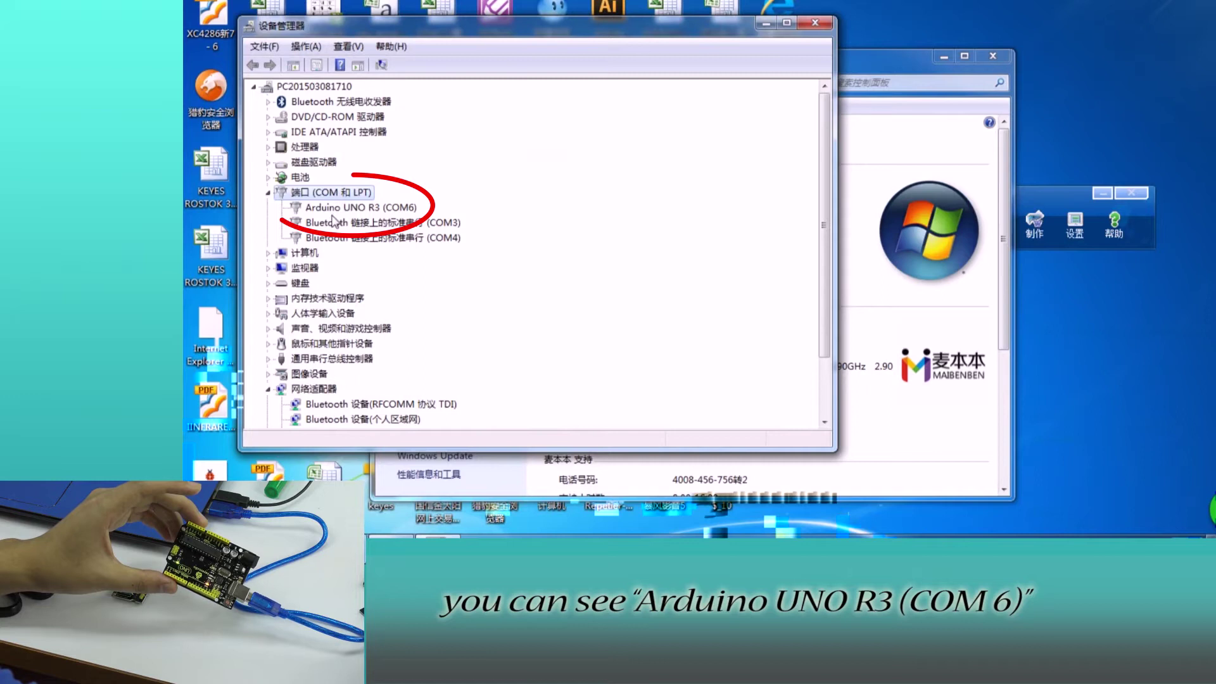
Minimize the Device Manager and system windows and launch Arduino IDE from the desktop.
click(768, 22)
click(950, 53)
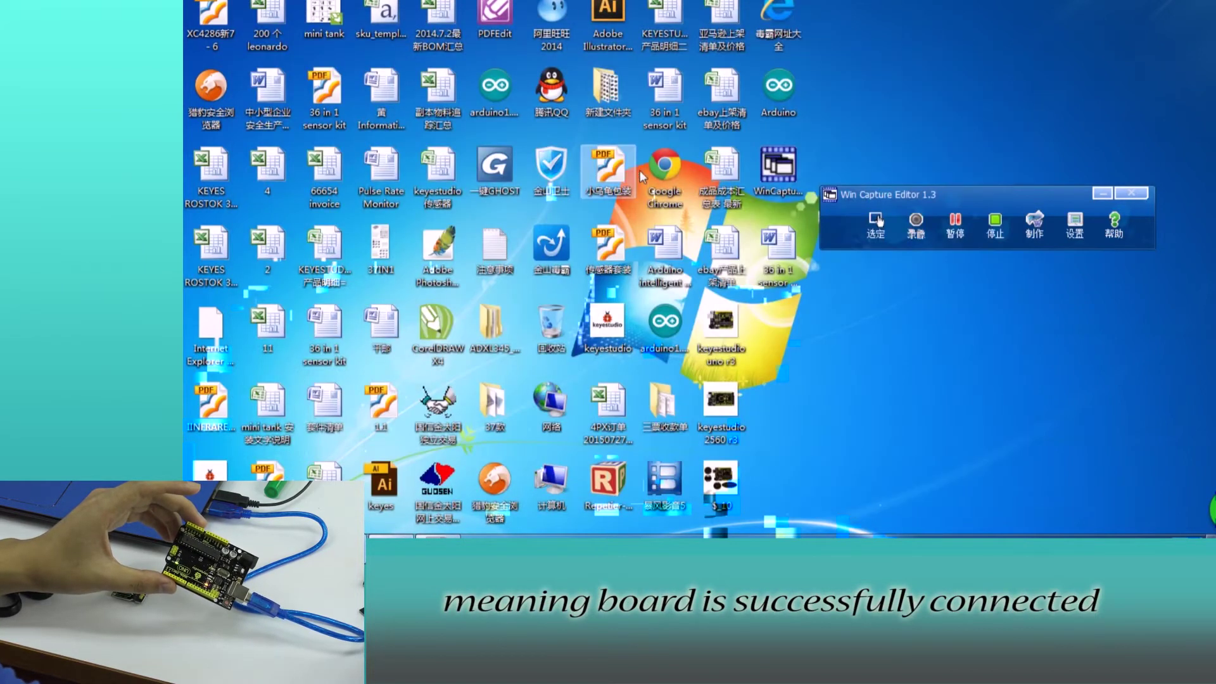
double_click(784, 95)
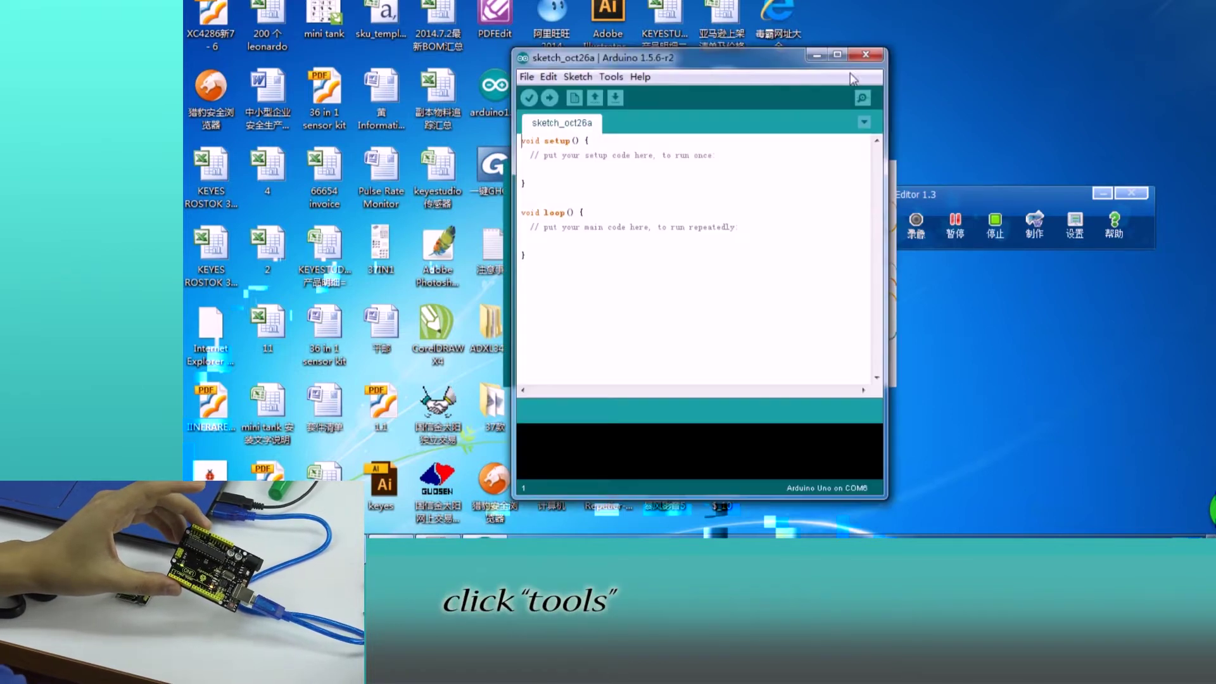
Set the board to Arduino Uno and the port to COM6, then hide Device Manager.
click(615, 81)
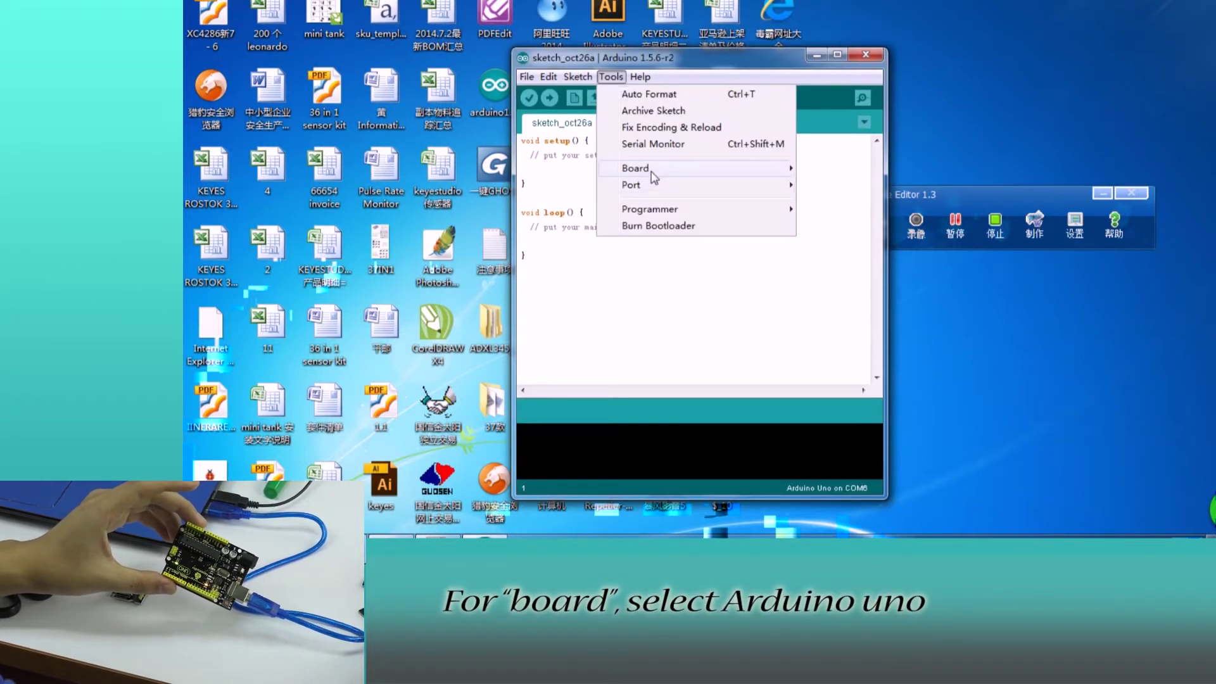
mouse_move(636, 169)
click(867, 207)
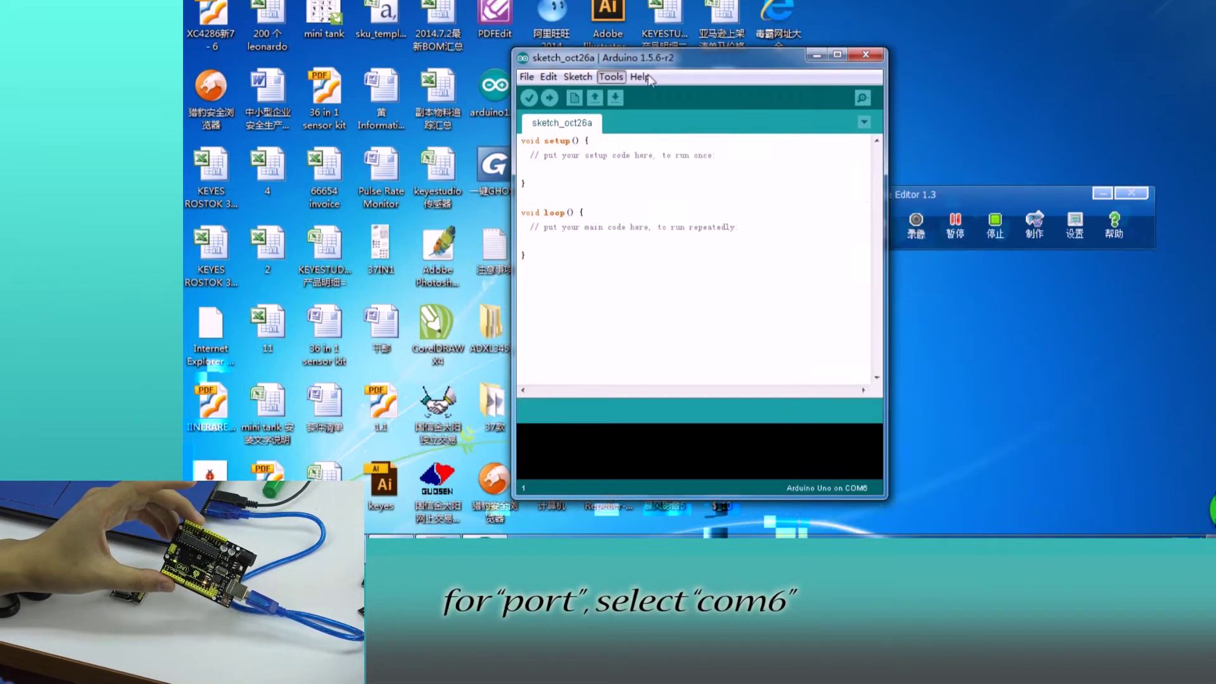
click(611, 79)
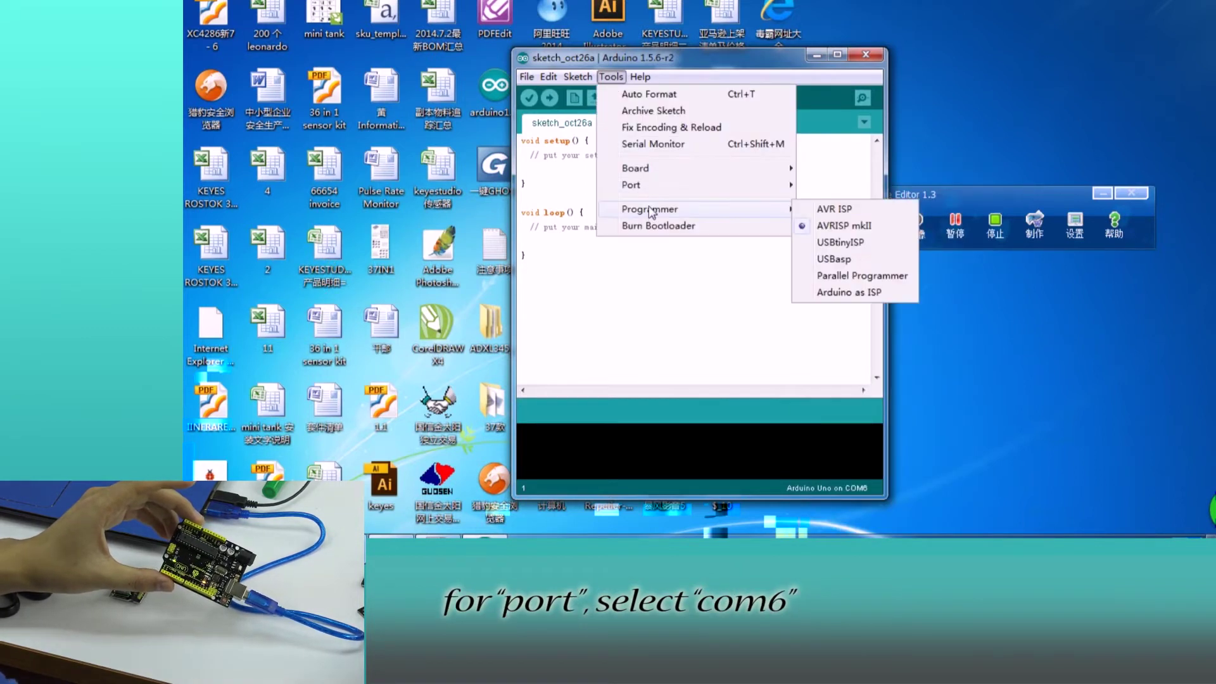
click(827, 219)
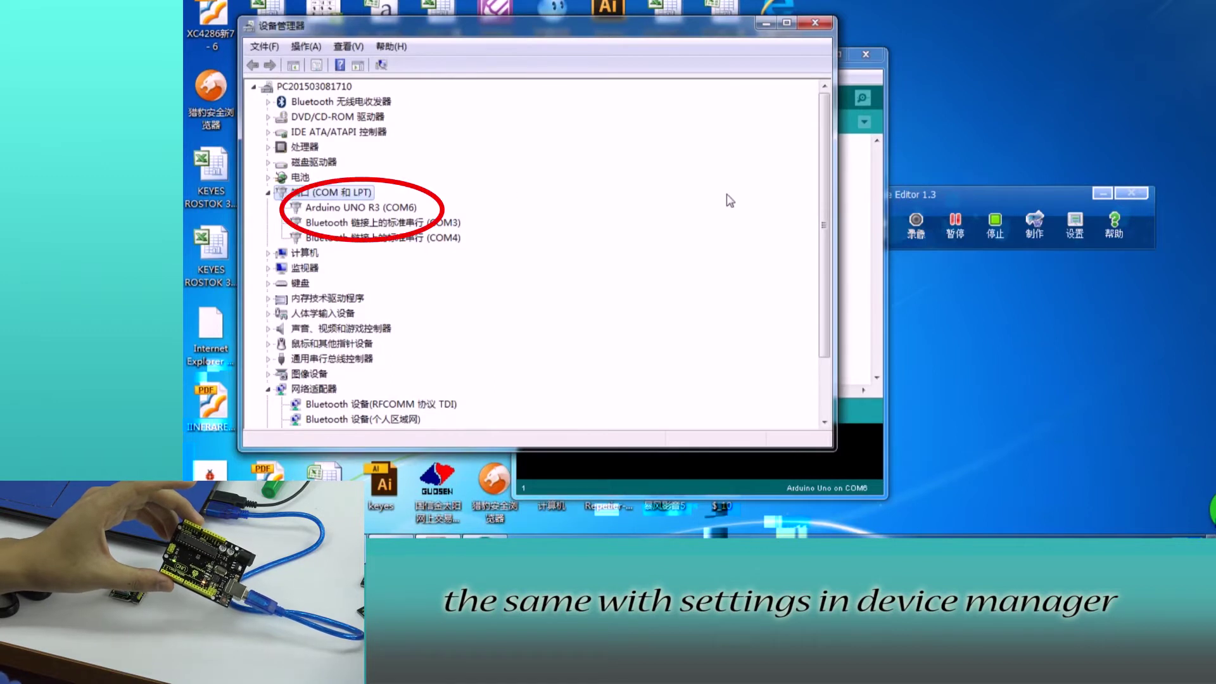
click(765, 24)
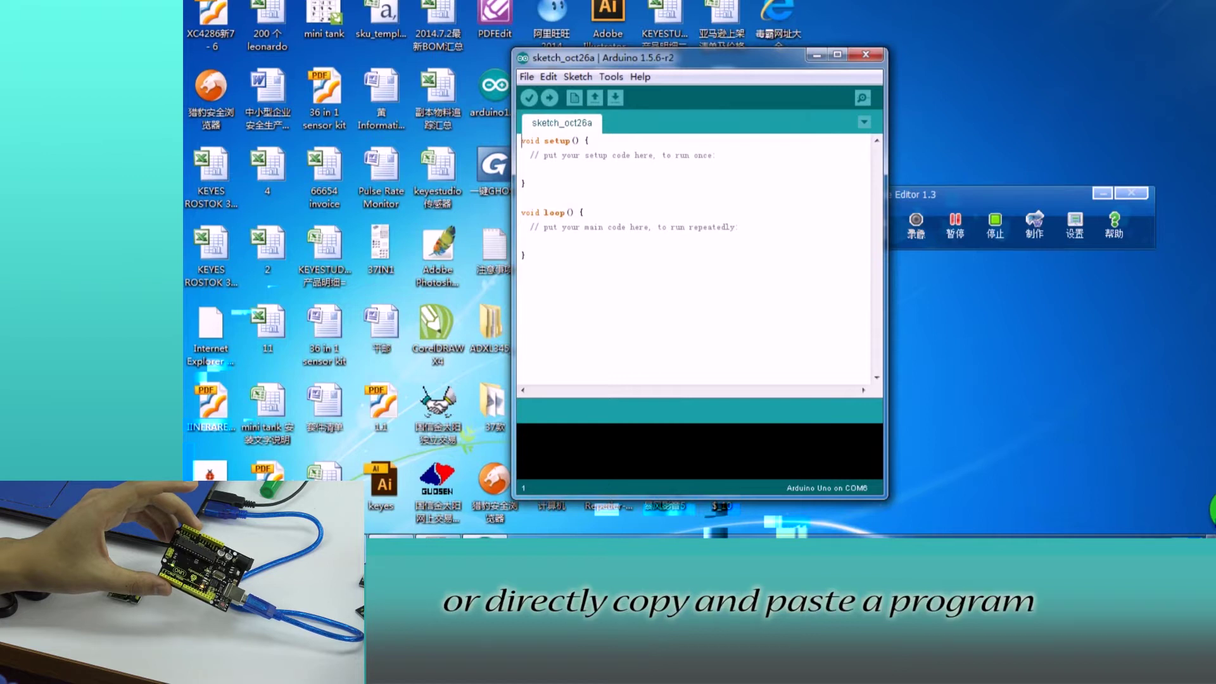
Copy the rotary encoder test program from the Word datasheet and return to the Arduino sketch.
click(333, 447)
scroll(543, 345, down, 5)
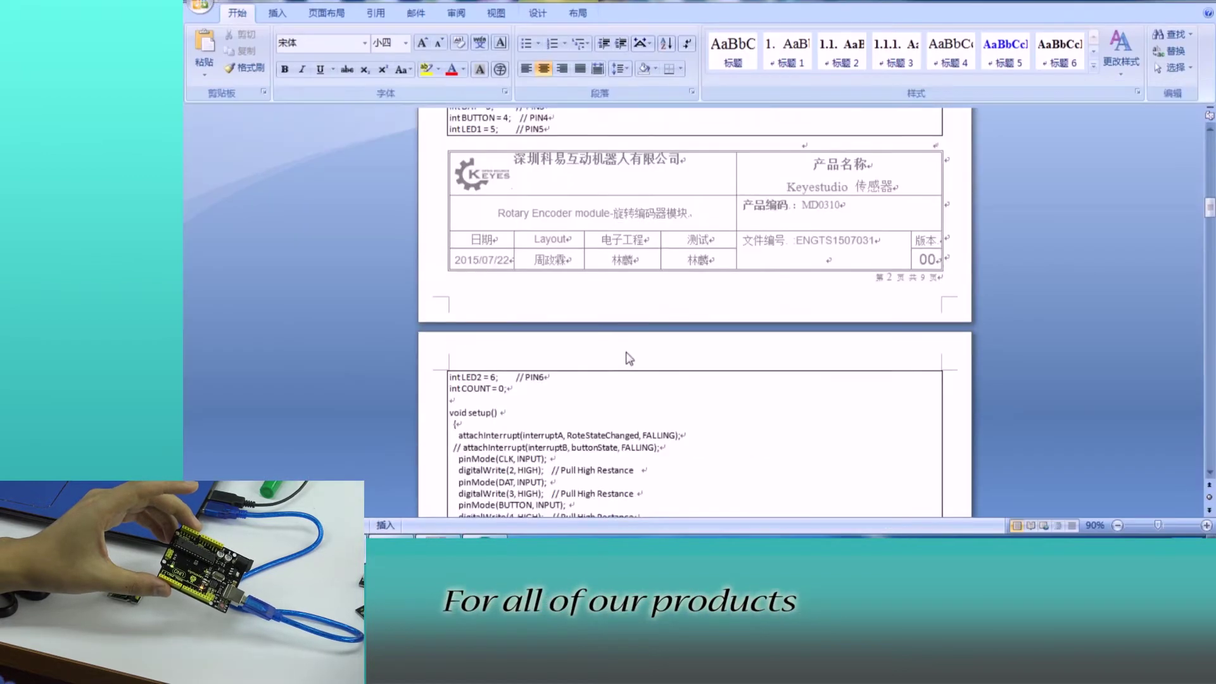
scroll(627, 360, down, 5)
scroll(626, 361, down, 4)
scroll(627, 365, down, 5)
scroll(627, 366, down, 1)
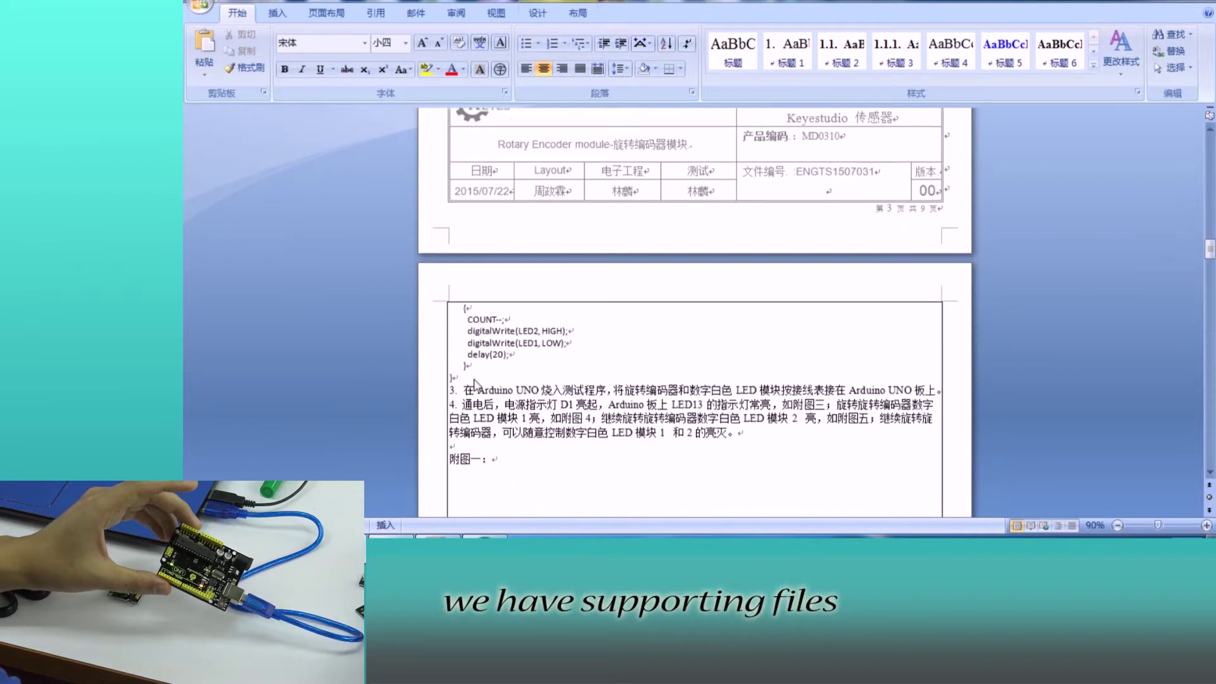
scroll(425, 336, up, 15)
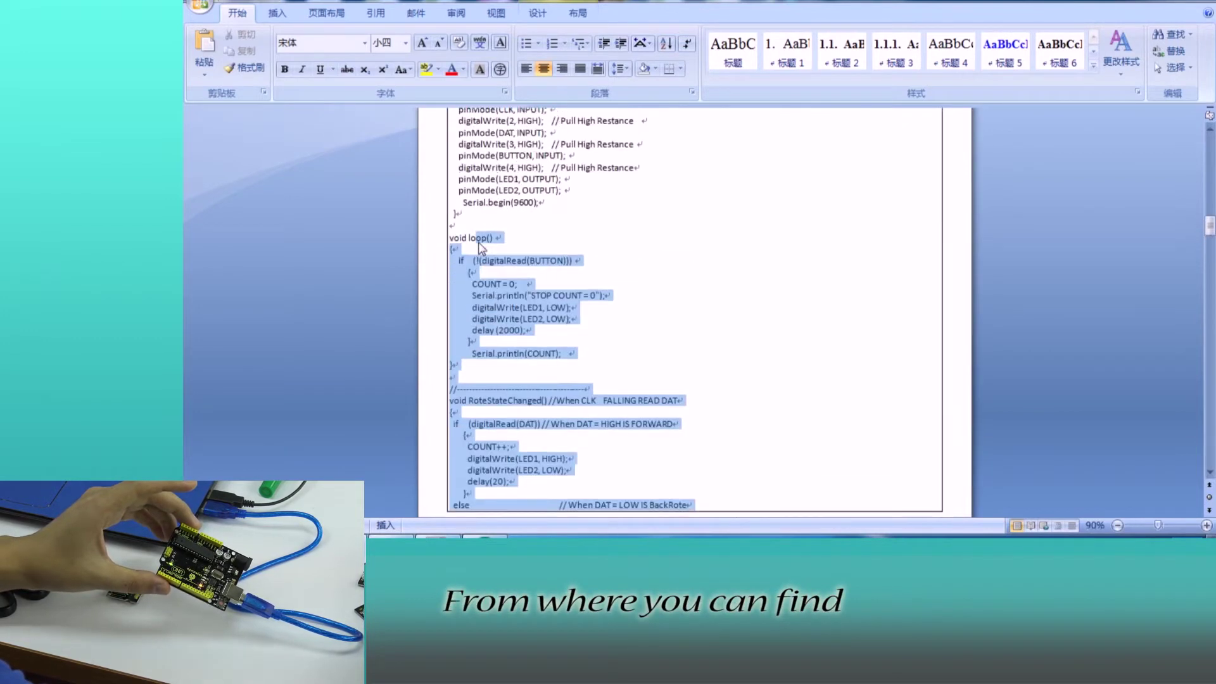
mouse_move(424, 336)
mouse_down()
mouse_move(481, 249)
mouse_move(474, 264)
mouse_up()
scroll(481, 249, up, 2)
scroll(475, 262, up, 4)
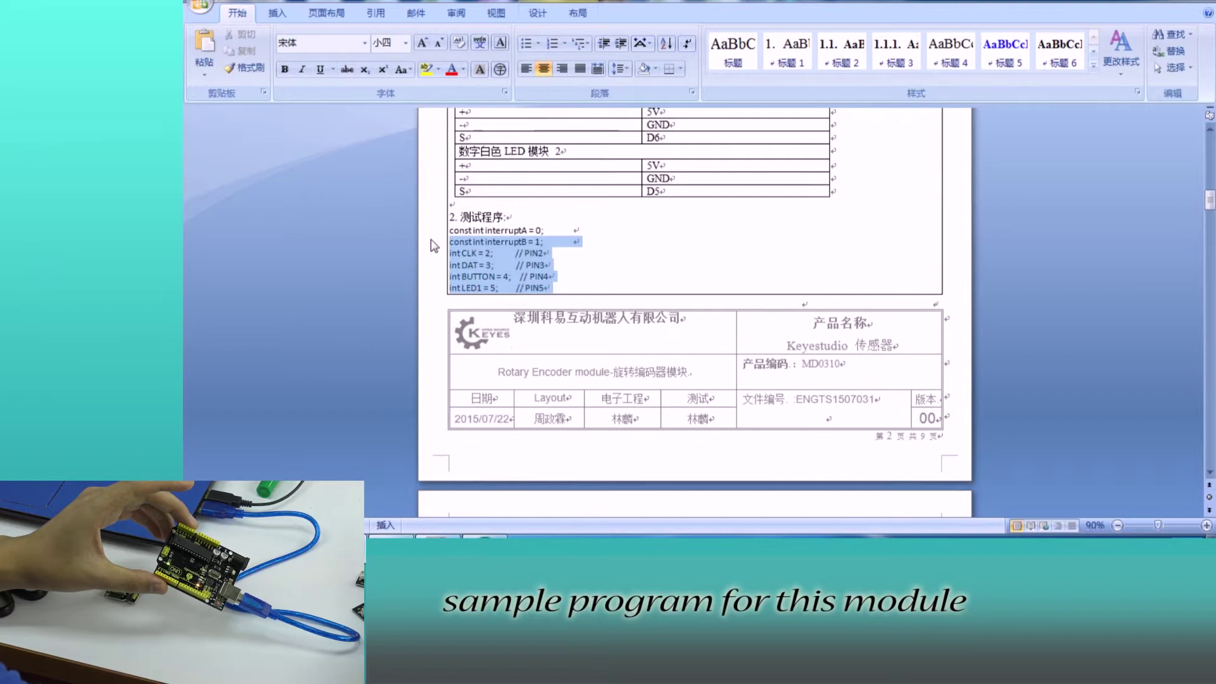
right_click(482, 252)
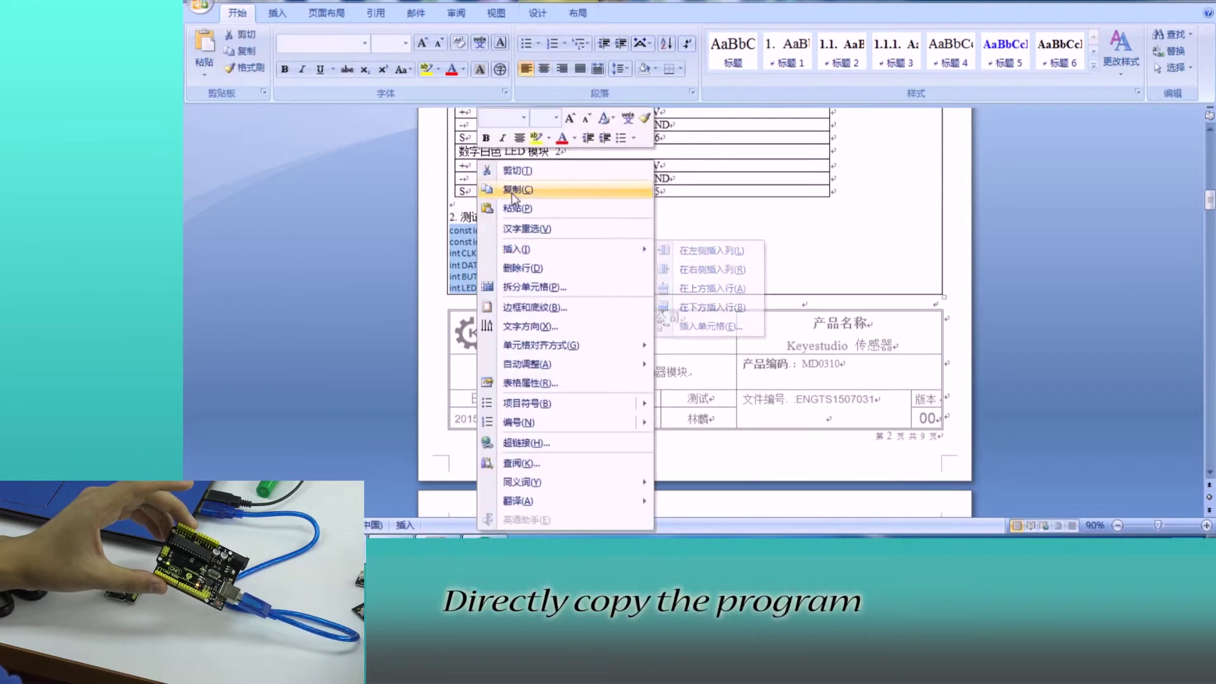
click(511, 193)
click(489, 462)
Paste the rotary encoder program over all of the sketch's template code.
key(ctrl+a)
right_click(562, 162)
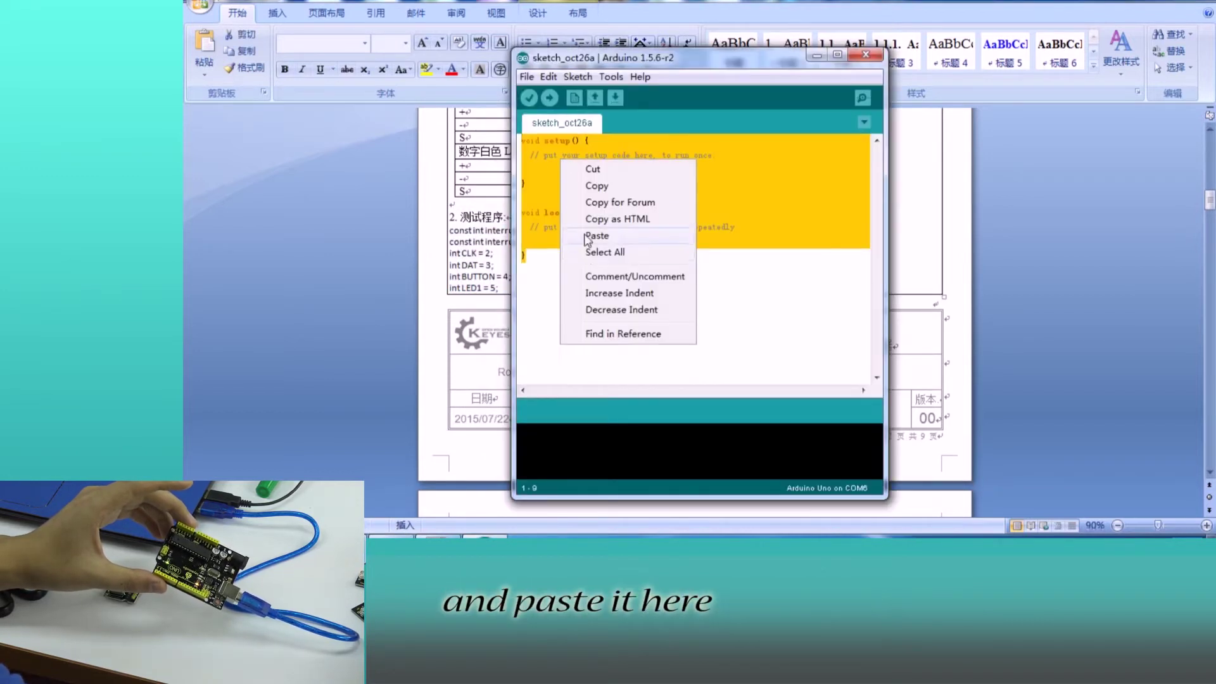
click(599, 238)
scroll(705, 268, up, 5)
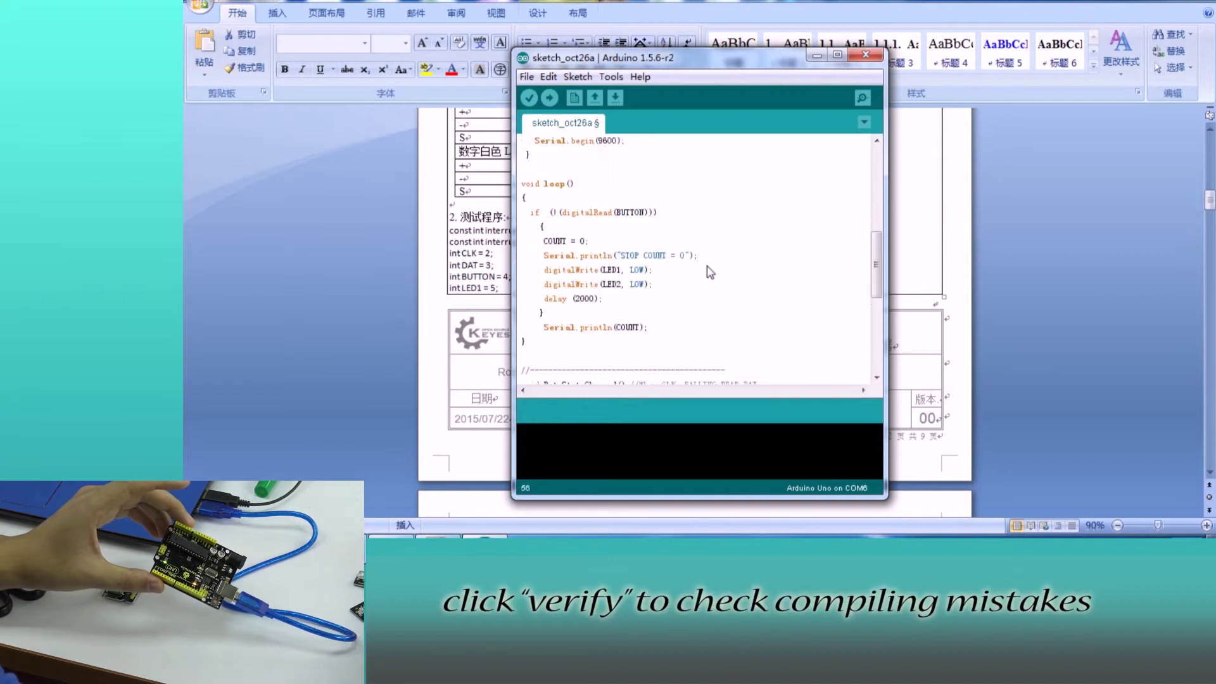
scroll(707, 274, down, 5)
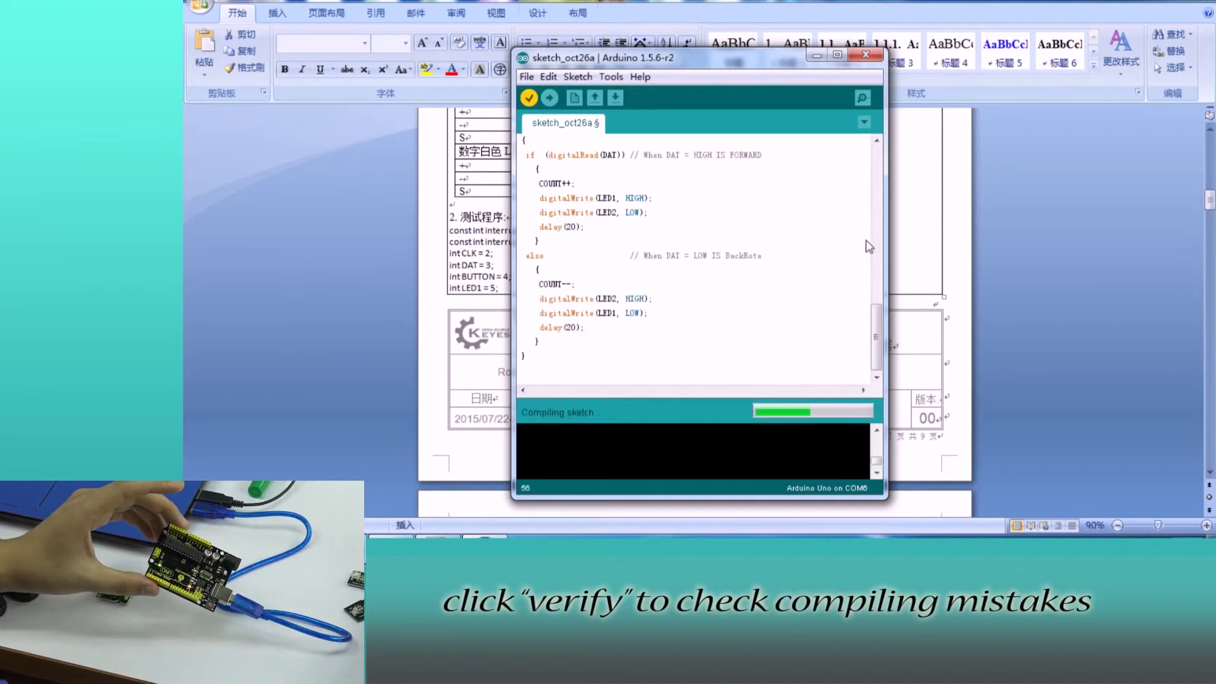